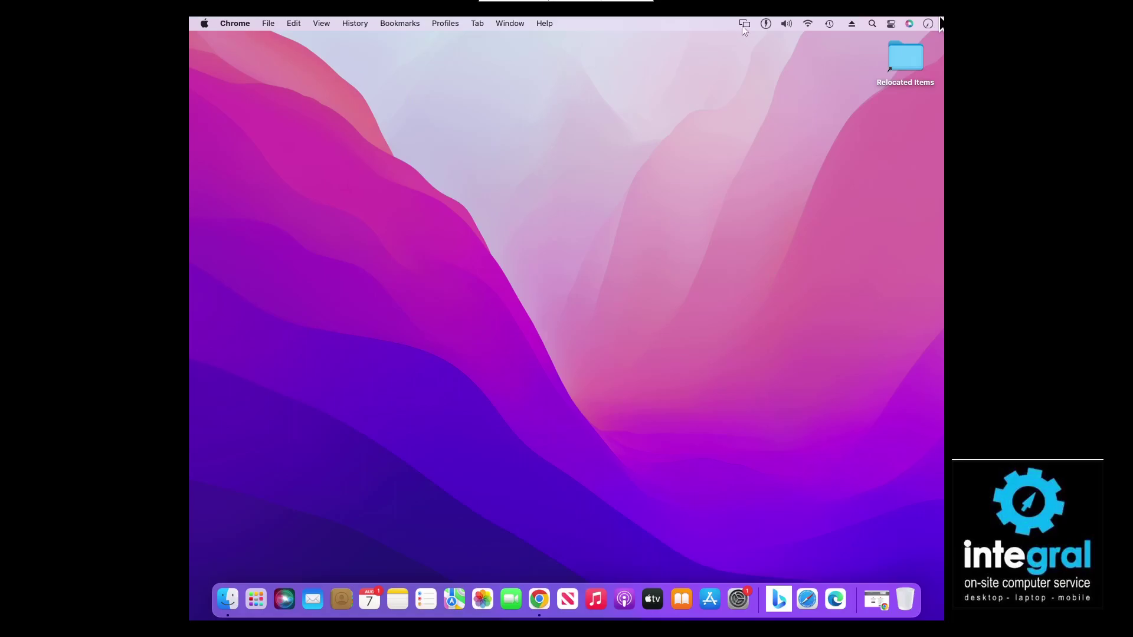
Step: Check Turbo Boost Switcher's CPU load, fan speed and temperature readout, dismiss it, and open the Apple menu
left_click(766, 24)
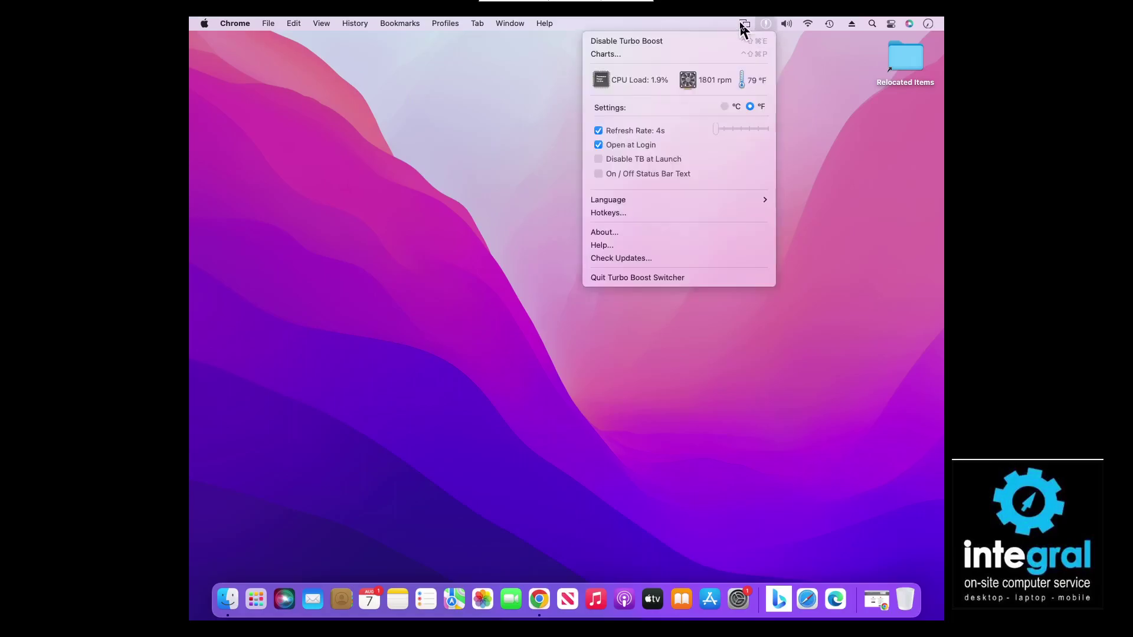
left_click(508, 133)
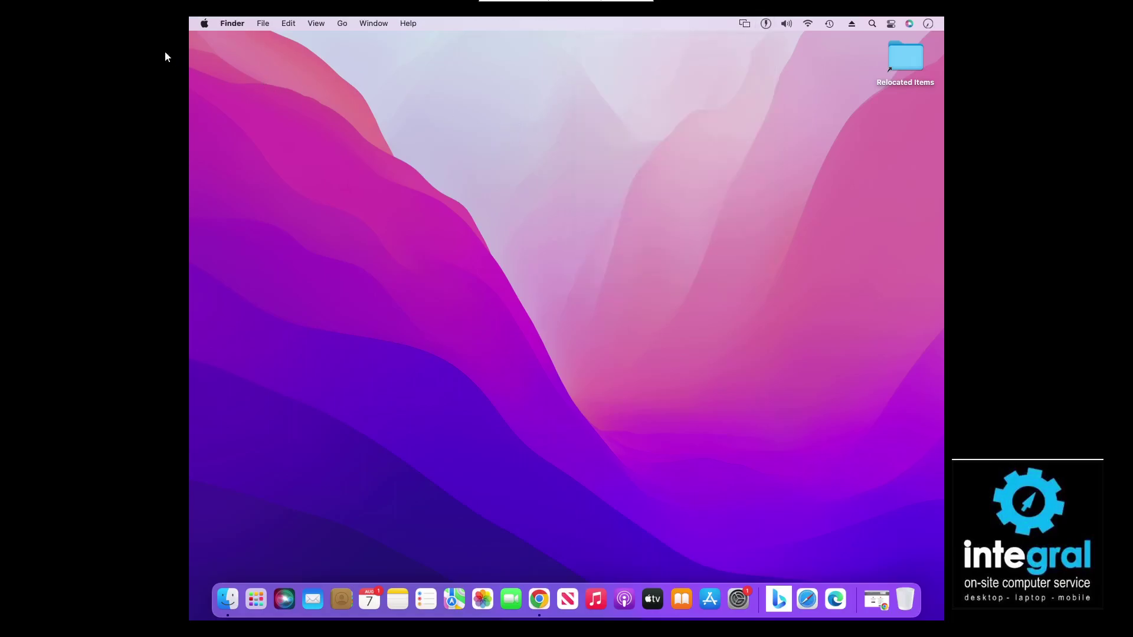
left_click(207, 27)
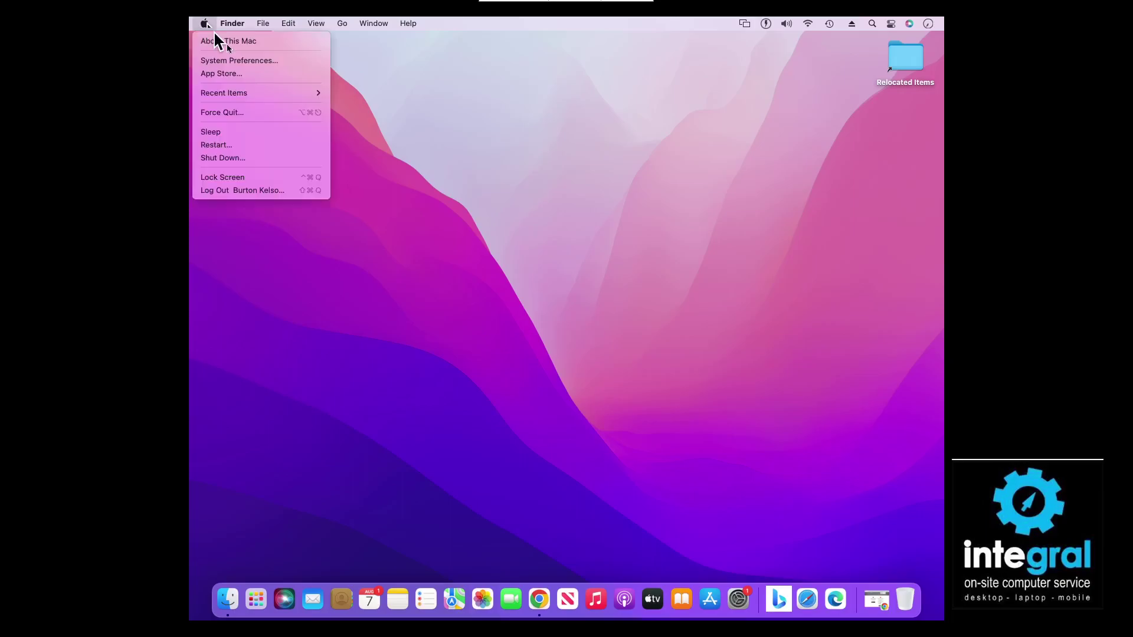
Step: Open About This Mac to view the macOS Monterey 12.6.8 Mac mini (Late 2014) specs
left_click(247, 41)
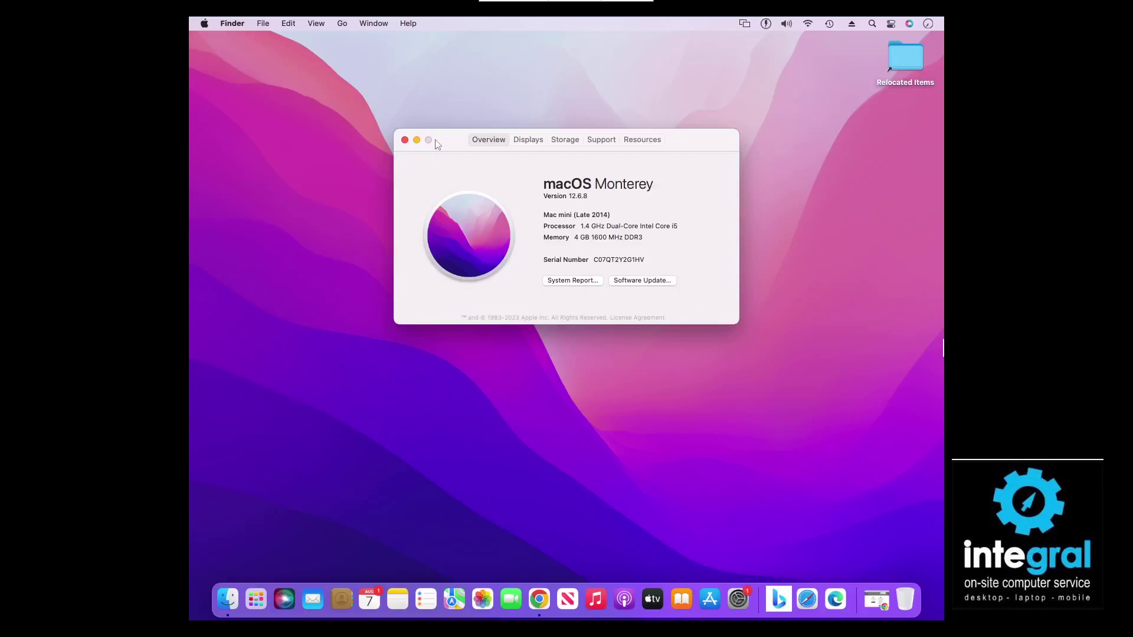
Step: Nudge the About This Mac window down and right, then close it
left_click_drag(435, 140, 452, 160)
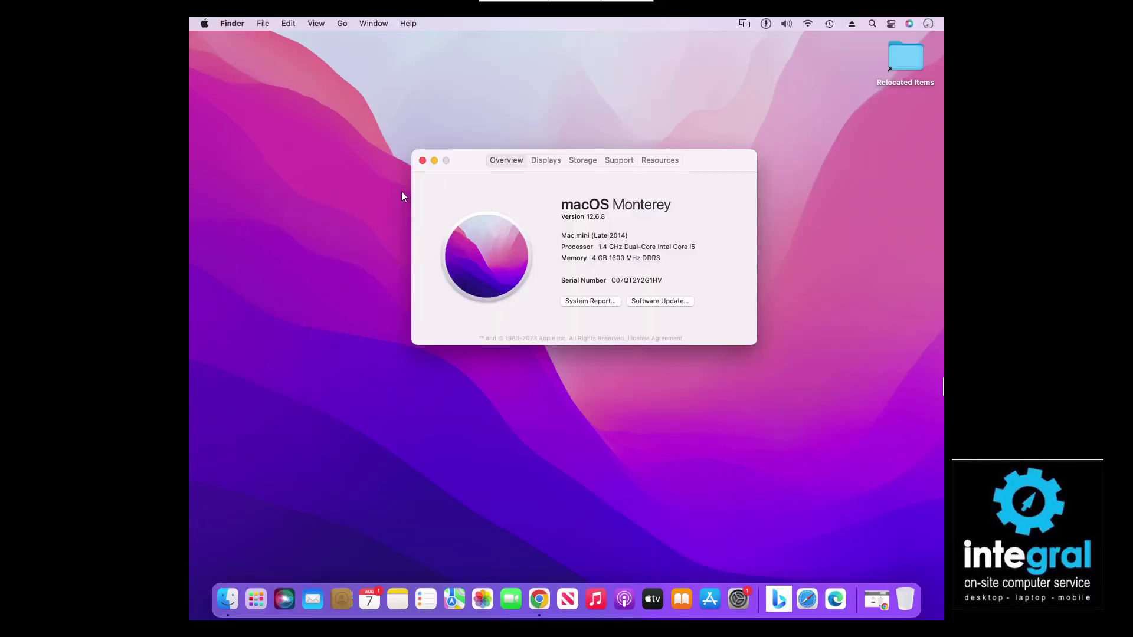
left_click(422, 161)
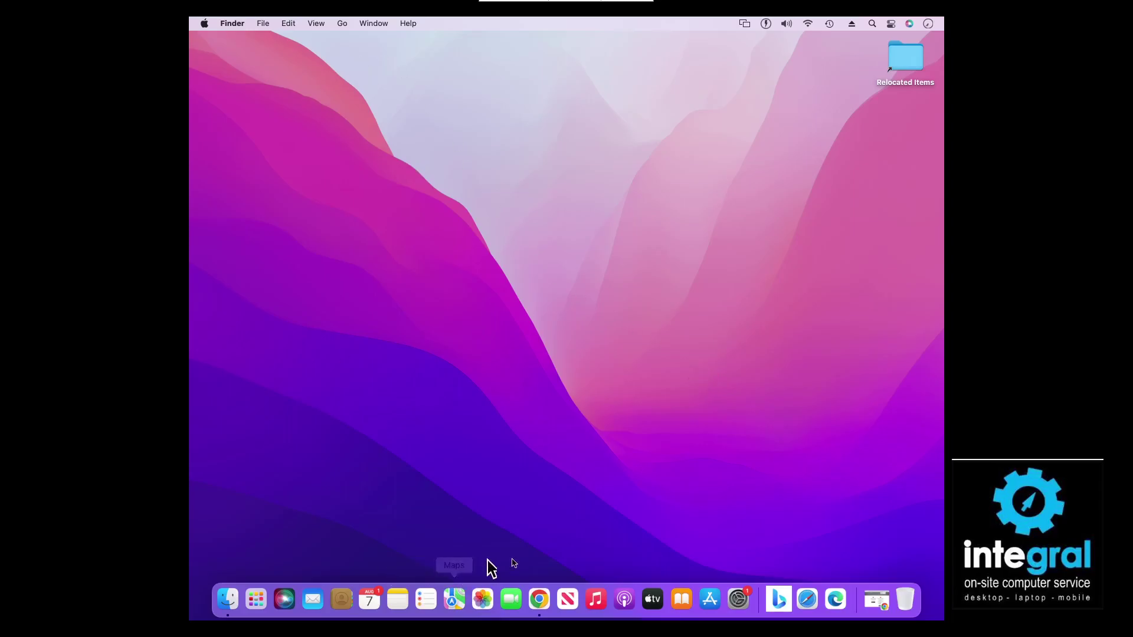
Step: Switch to Chrome and return to the top of the tbswitcher.rugarciap.com page
left_click(546, 608)
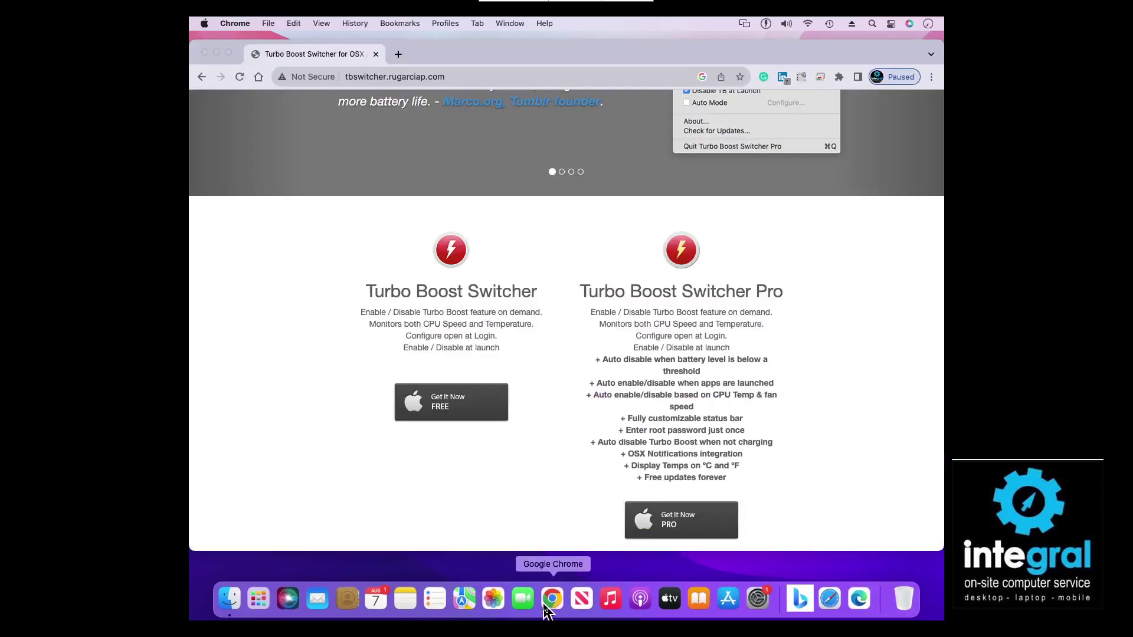
scroll(525, 292, "up", 1)
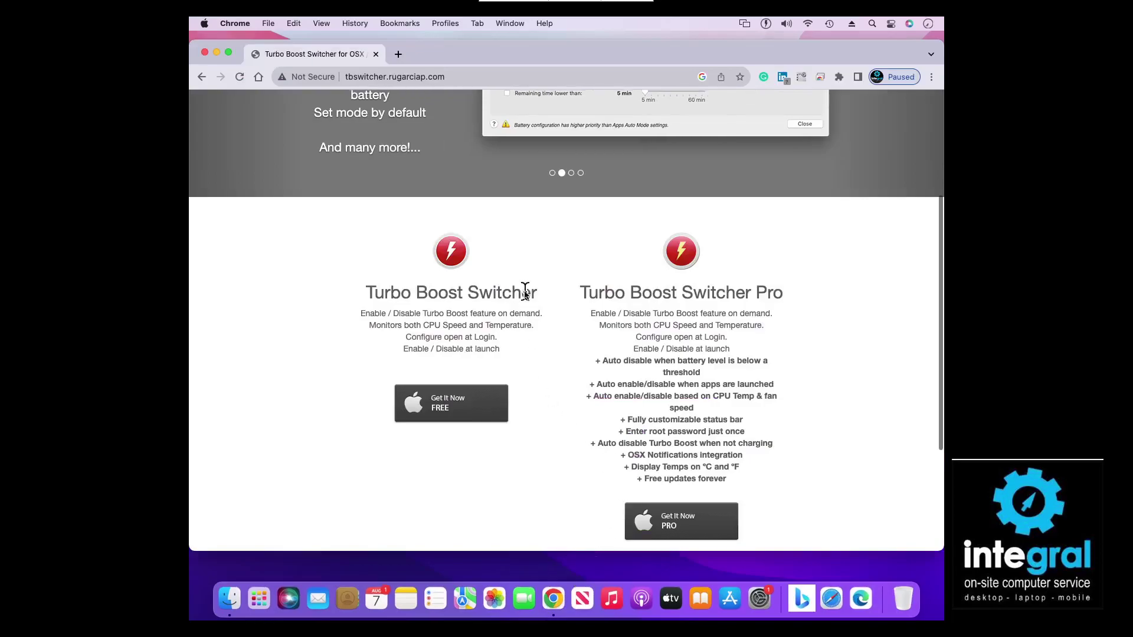
scroll(525, 292, "up", 5)
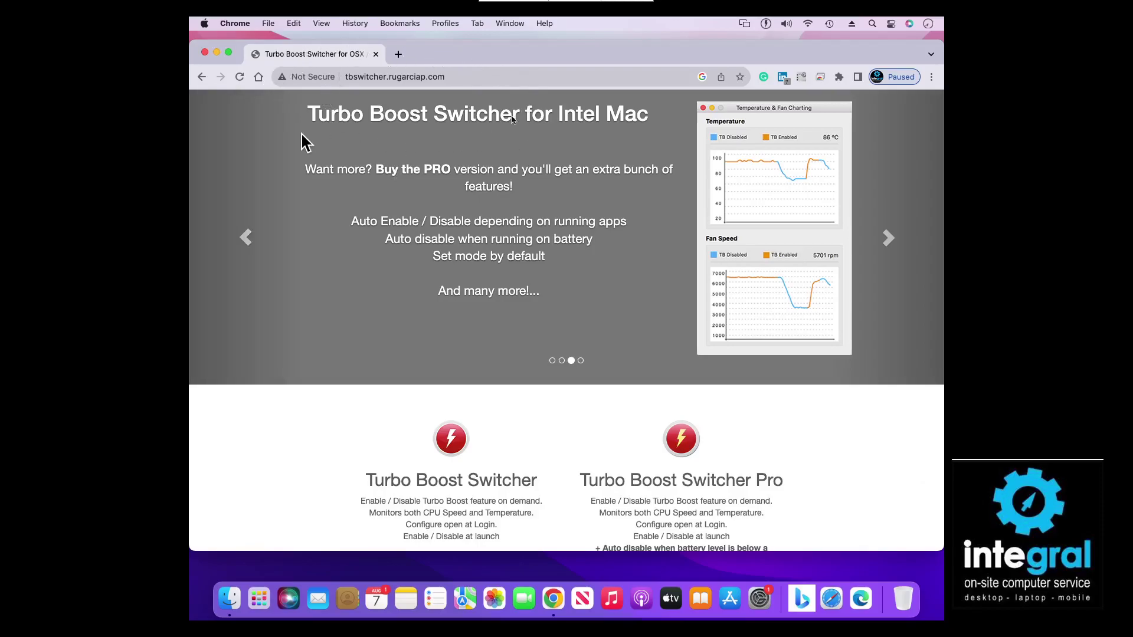
Step: Scroll down to the free and Pro feature columns with their Get It Now buttons
scroll(491, 236, "down", 1)
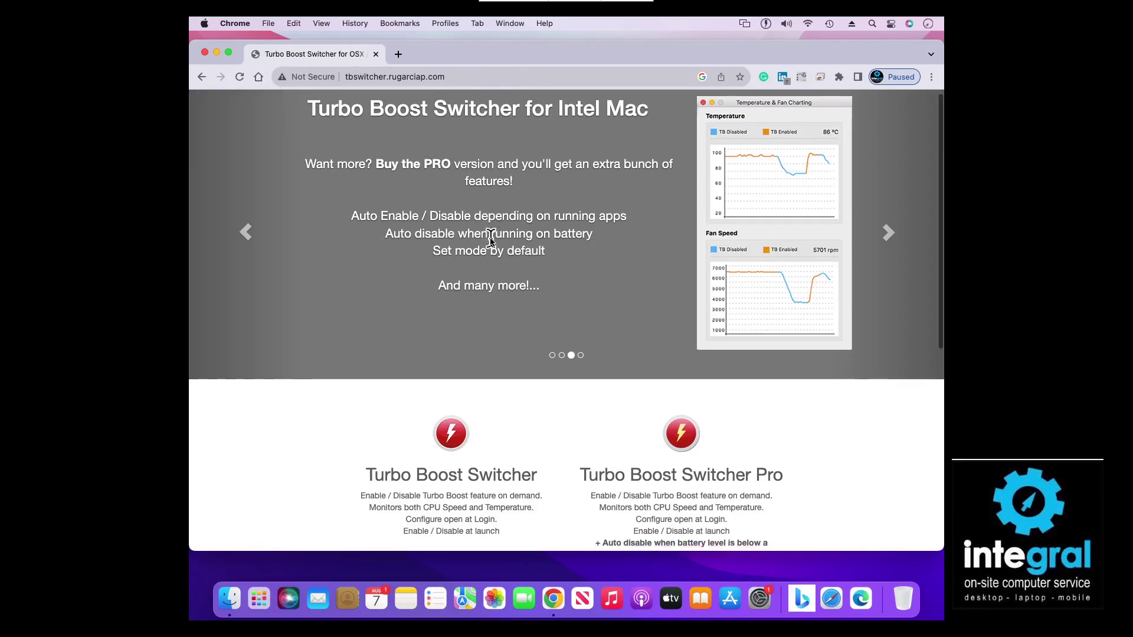
scroll(491, 236, "down", 5)
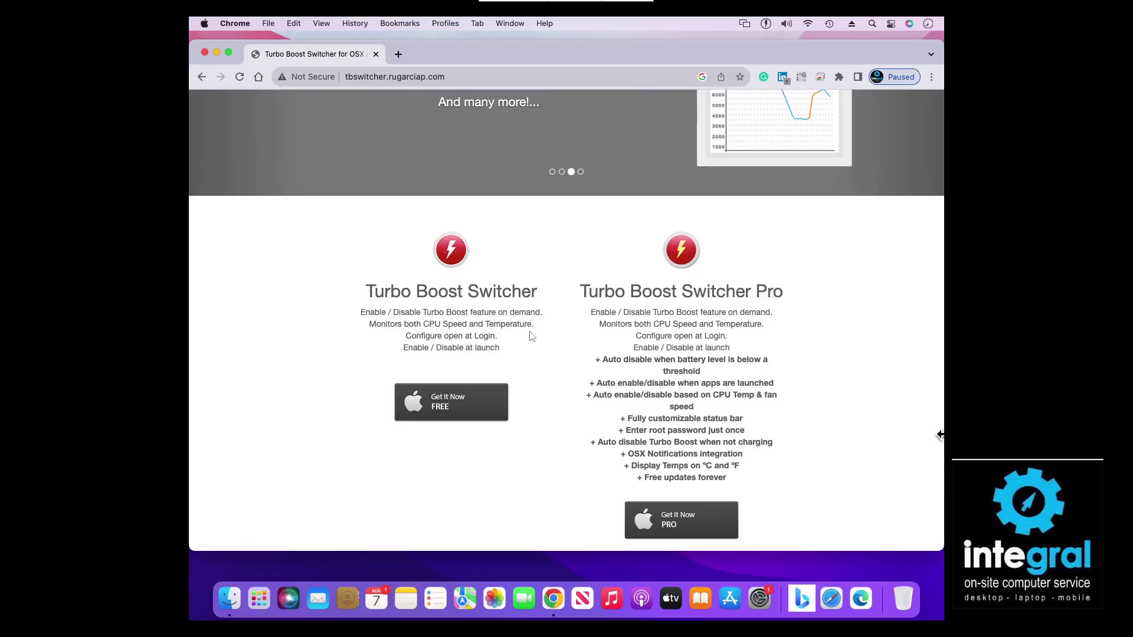
Step: Highlight the 'Monitors both CPU Speed and Temperature.' line, then clear the selection
left_click_drag(534, 326, 362, 326)
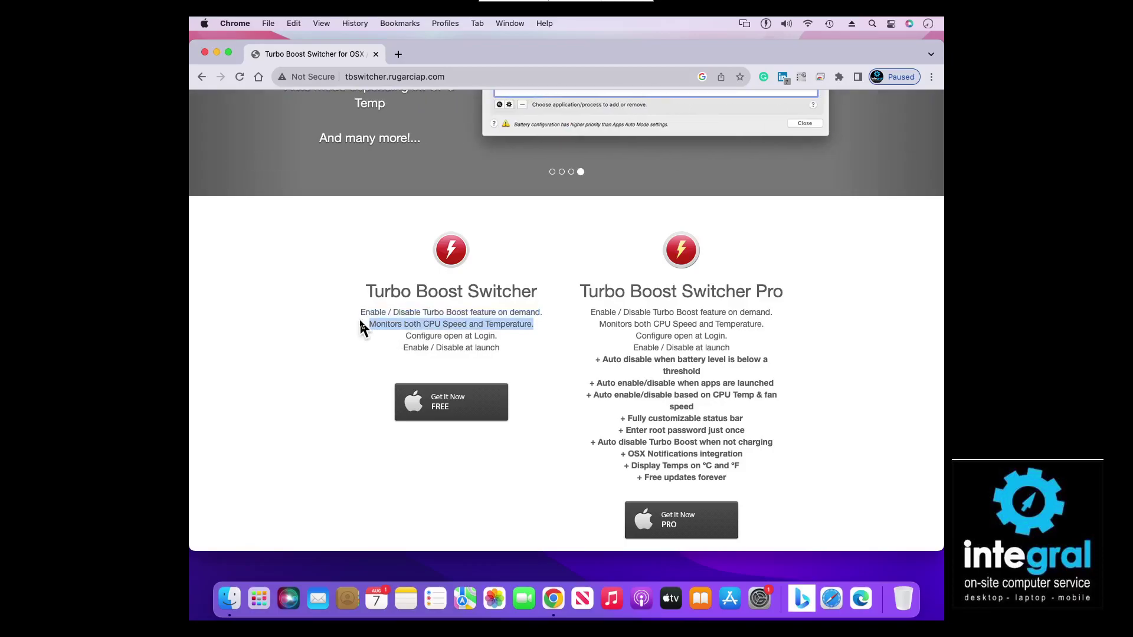
left_click(504, 358)
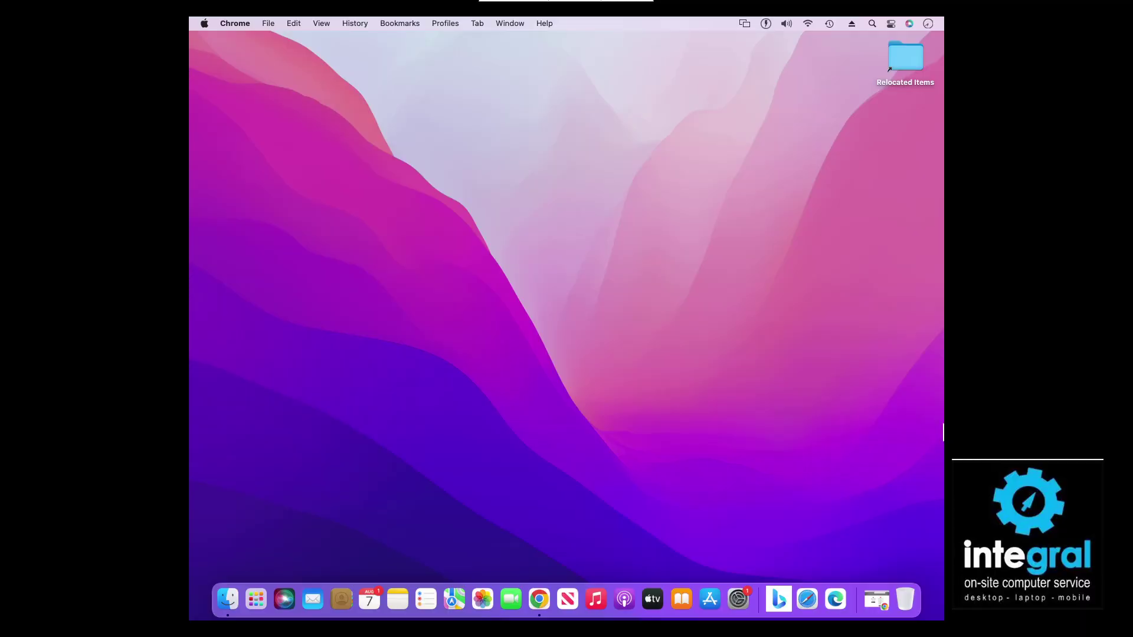
Step: Make Finder active, open and dismiss the Go menu, and show Turbo Boost Switcher's sensor readout
left_click(354, 70)
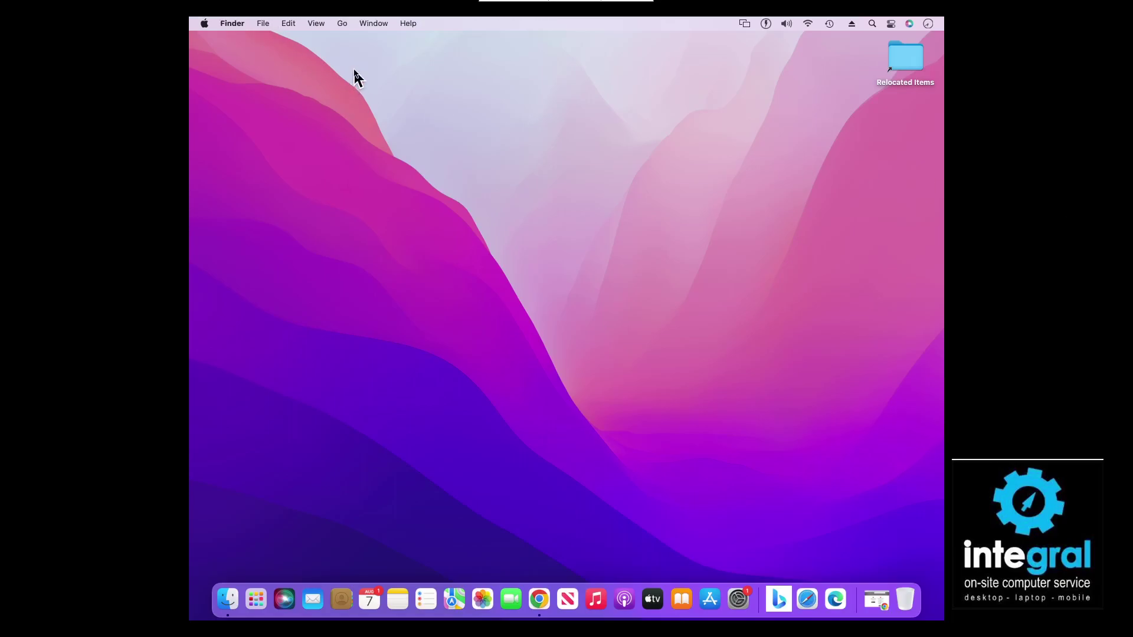
left_click(340, 24)
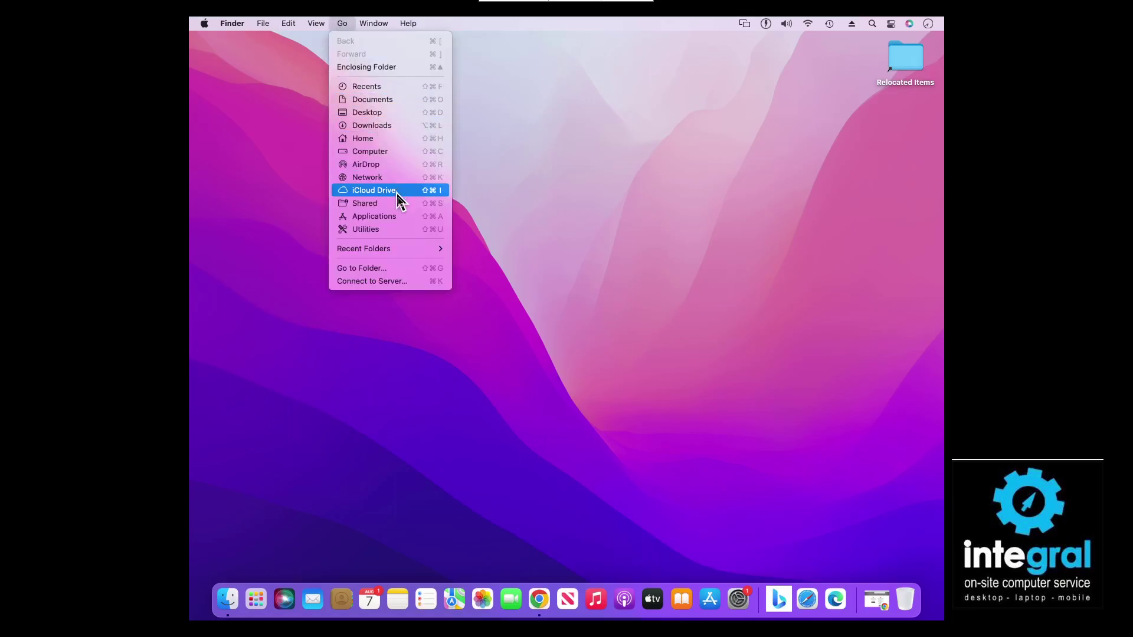
left_click(401, 230)
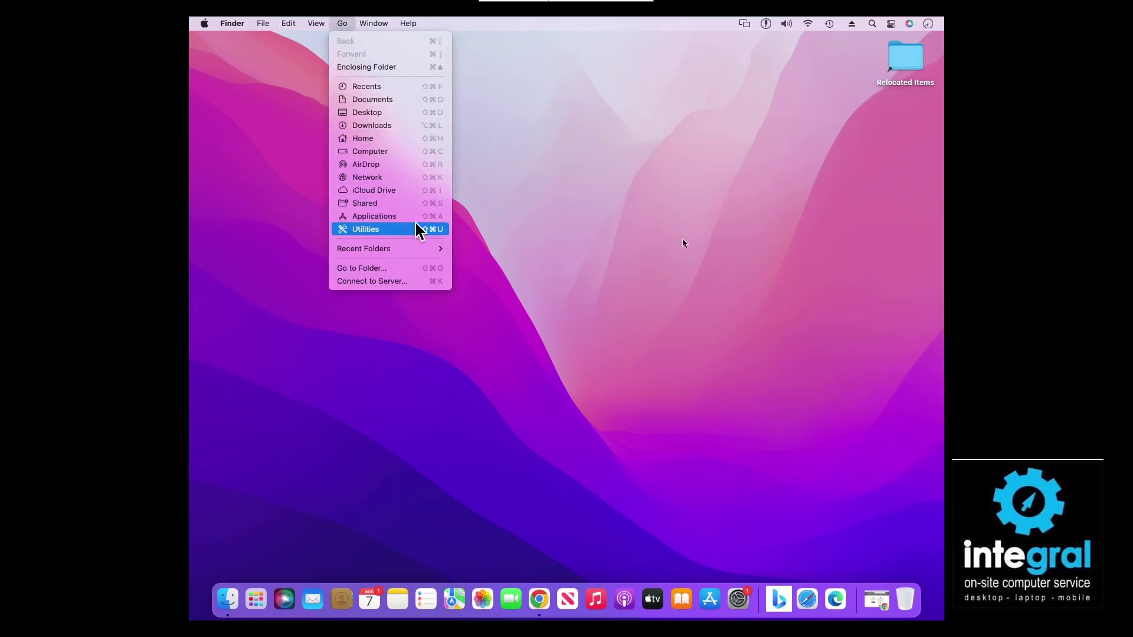
left_click(766, 24)
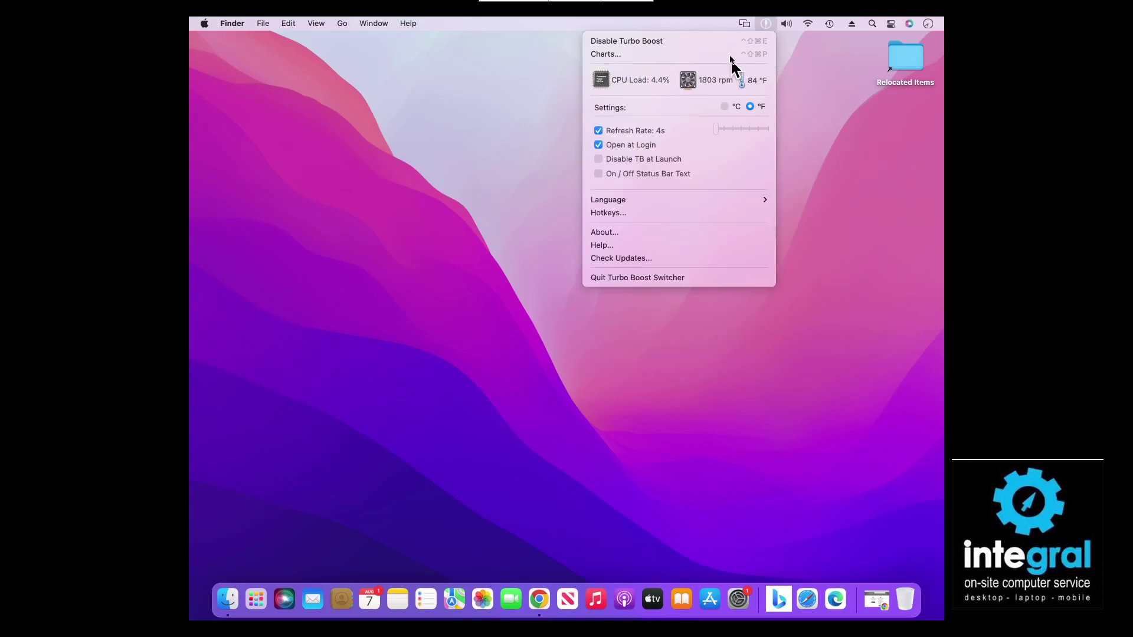
Step: Open the Charts window and authorize it by entering the account password
left_click(665, 54)
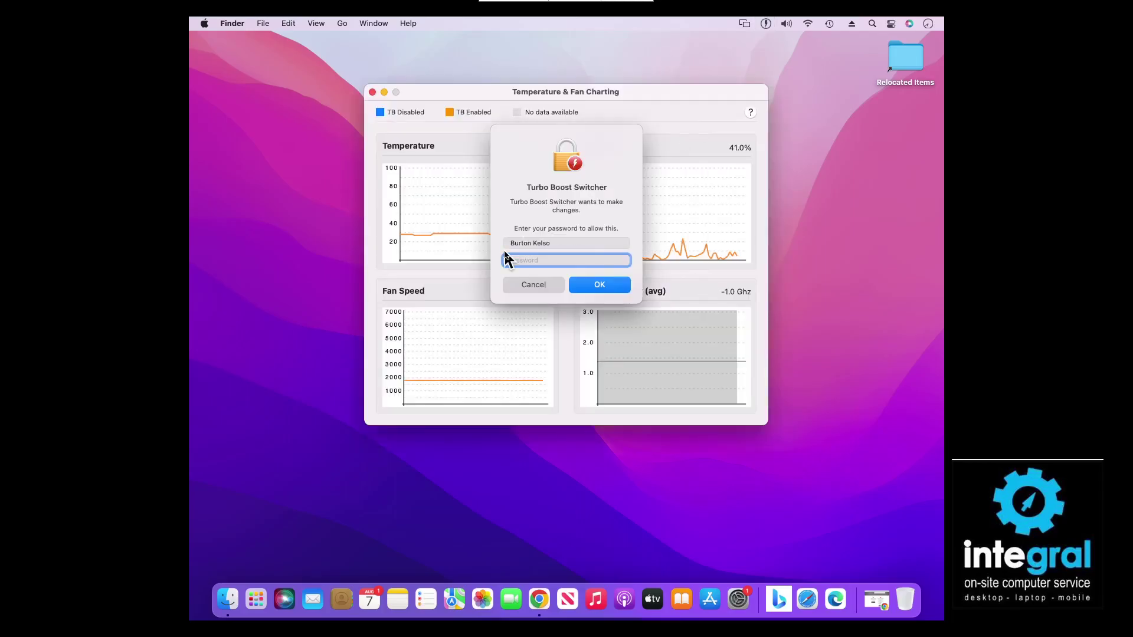
type("•••••••")
left_click(590, 288)
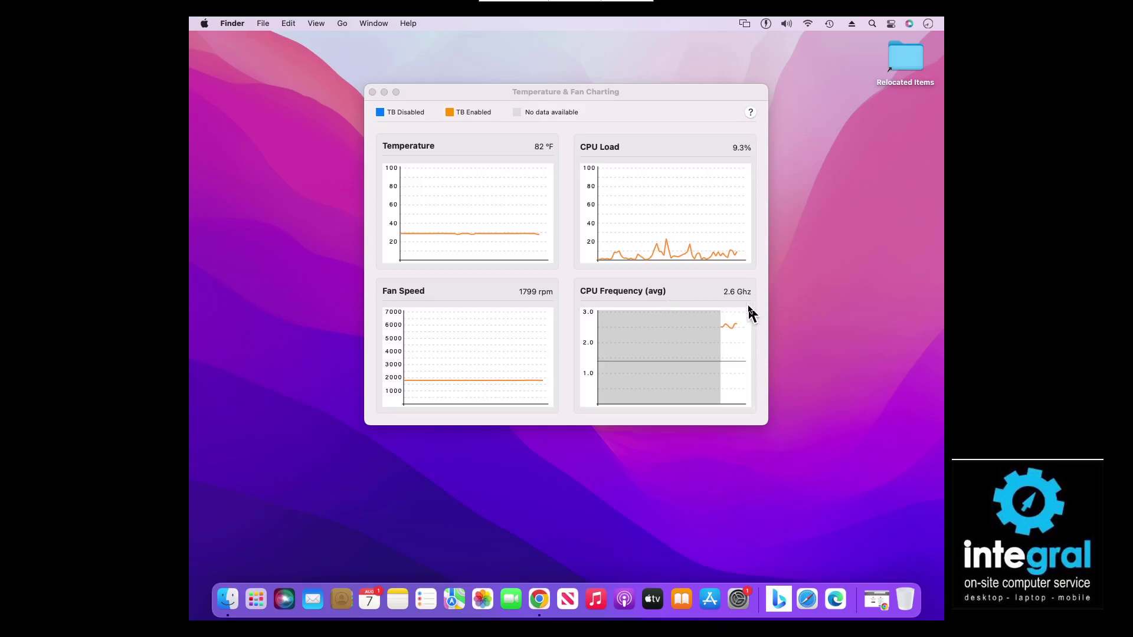
Step: Close the charts, then toggle Disable TB at Launch and On / Off Status Bar Text on and back off
left_click(372, 92)
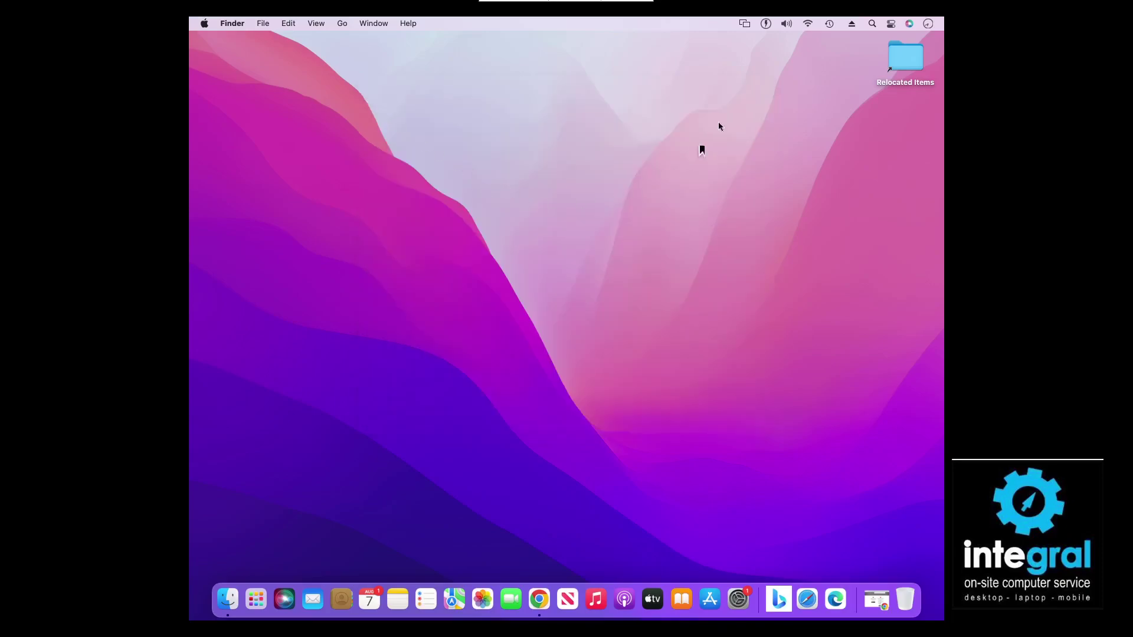
left_click(765, 24)
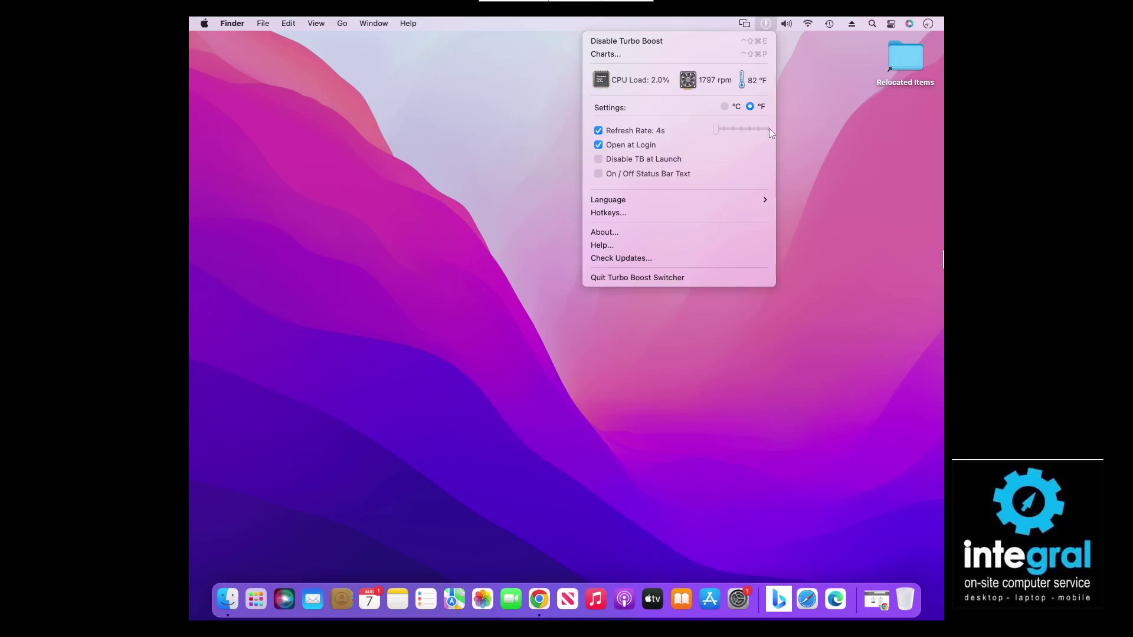
left_click(599, 160)
left_click(598, 160)
left_click(603, 172)
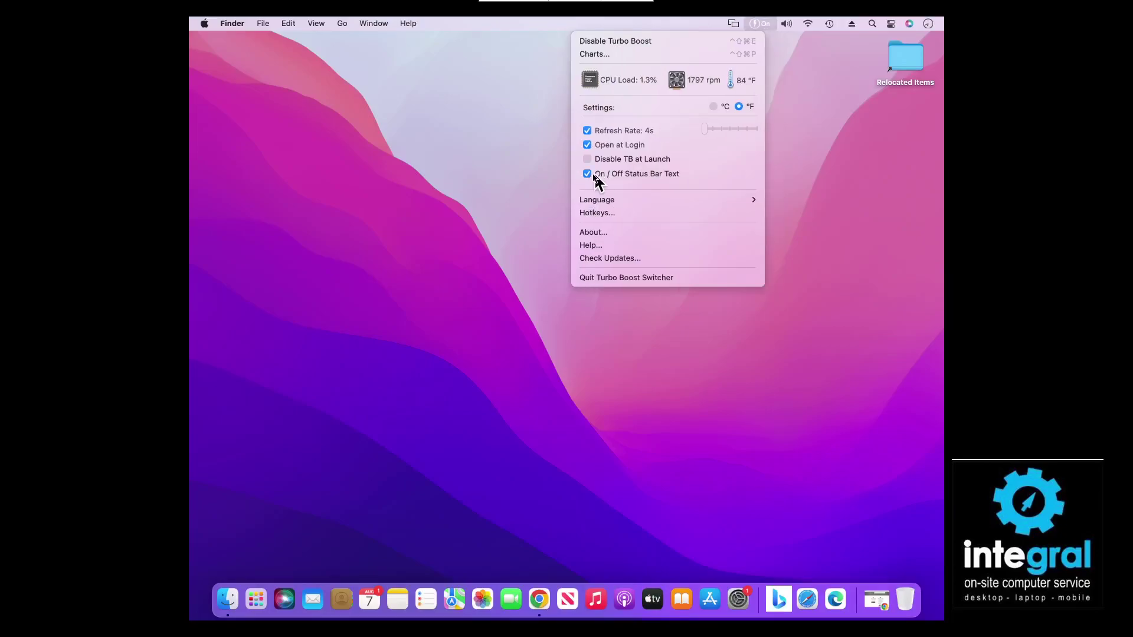
left_click(588, 174)
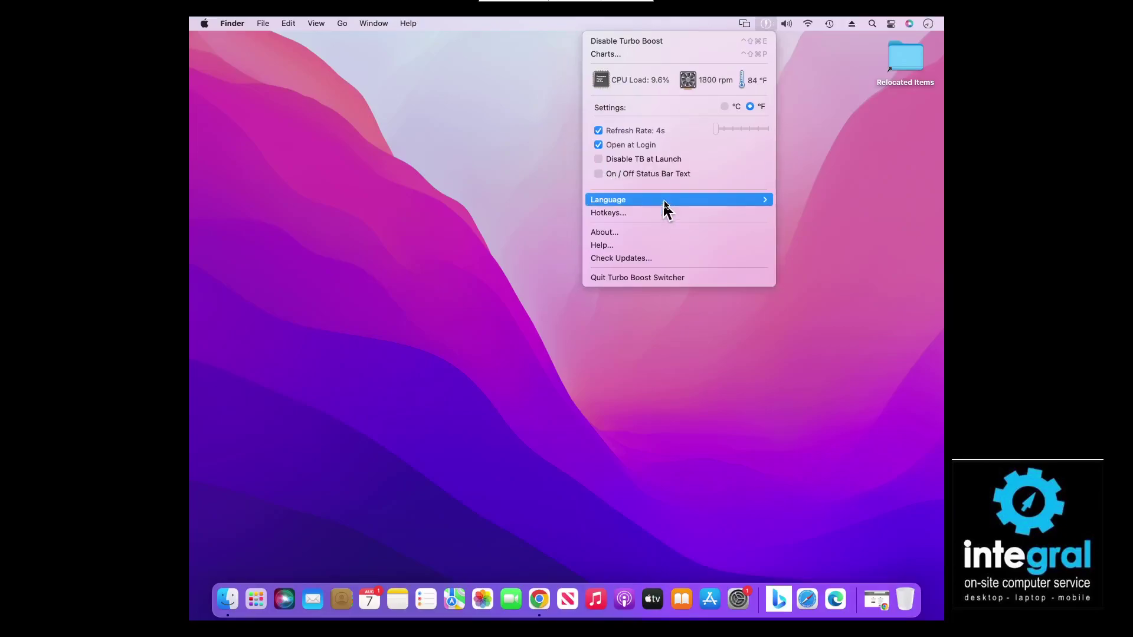
mouse_move(666, 202)
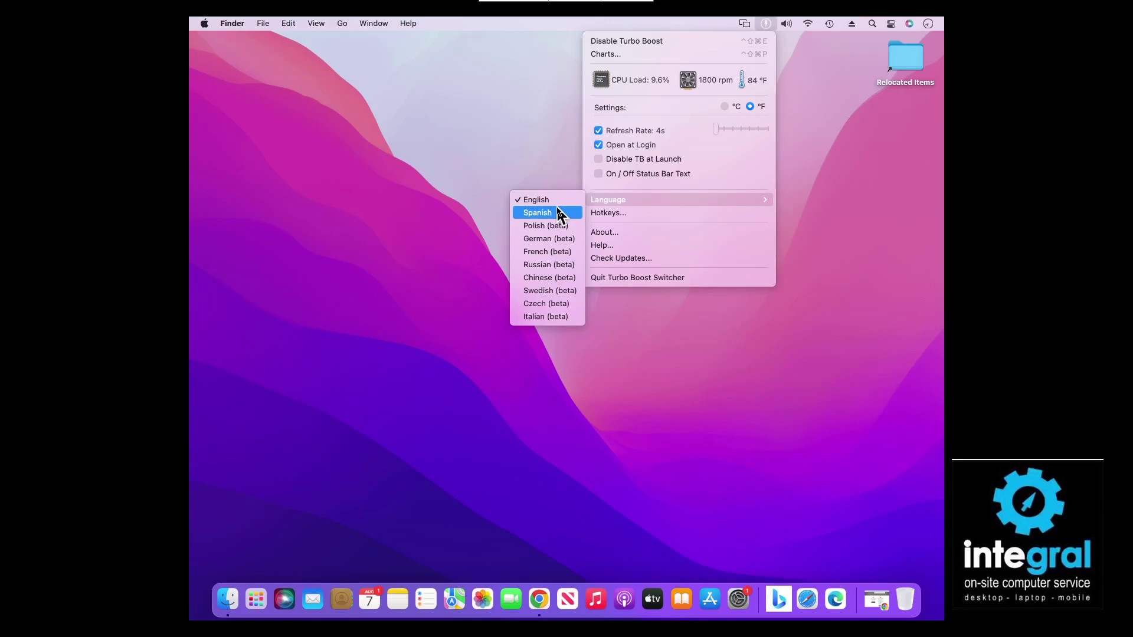
left_click(618, 215)
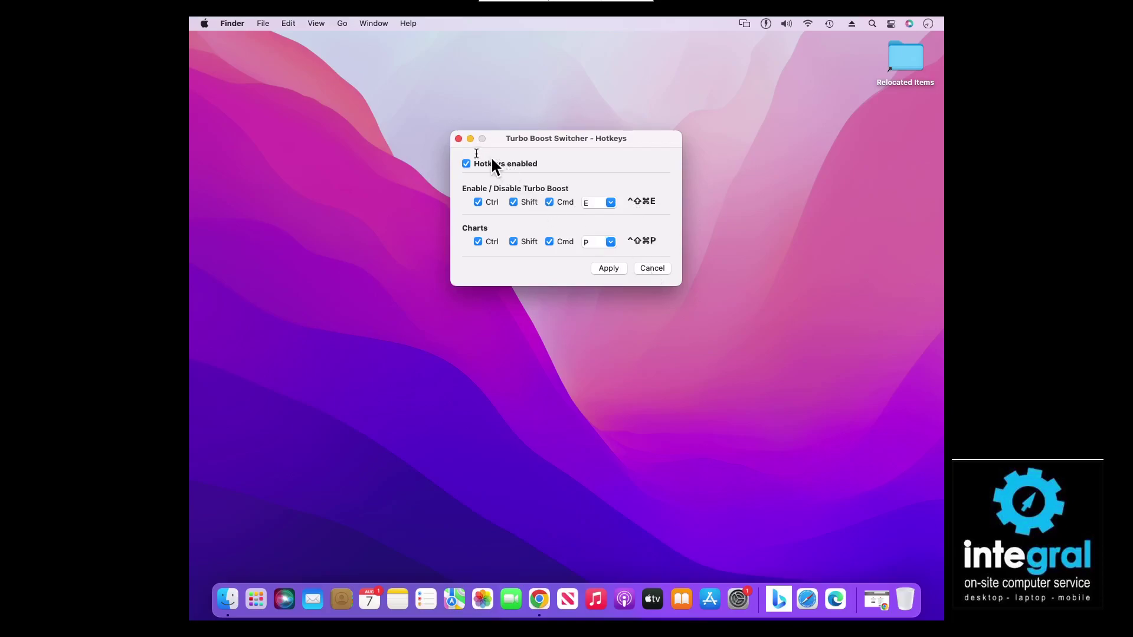
left_click(459, 139)
left_click(765, 24)
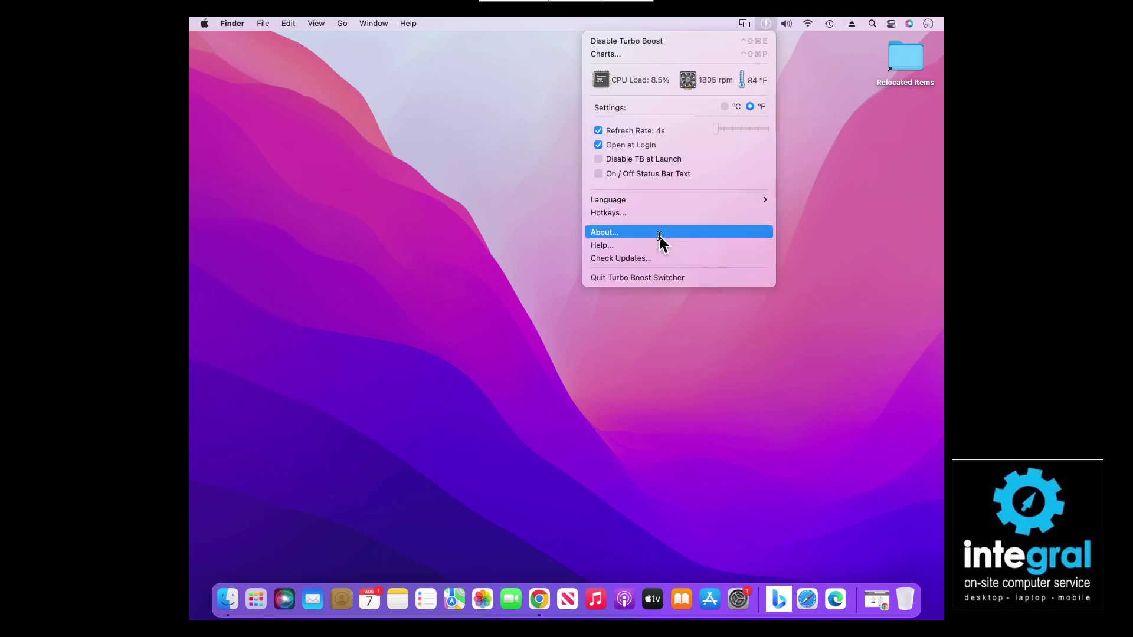
Step: Run Check Updates, confirm the latest version is installed, and close the result
left_click(671, 263)
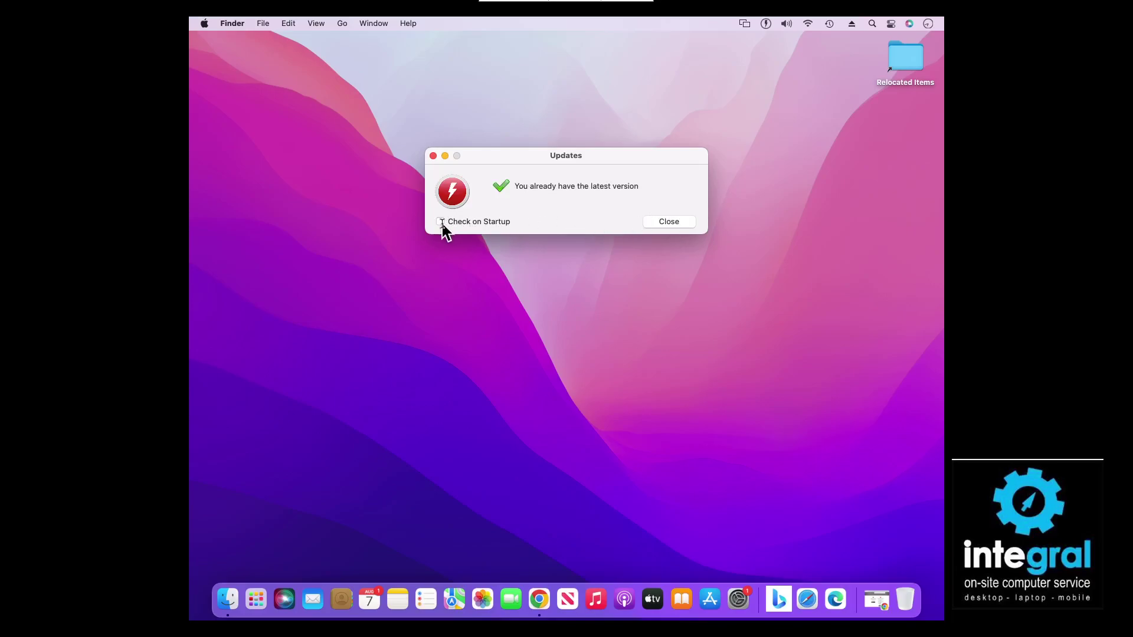
left_click(678, 223)
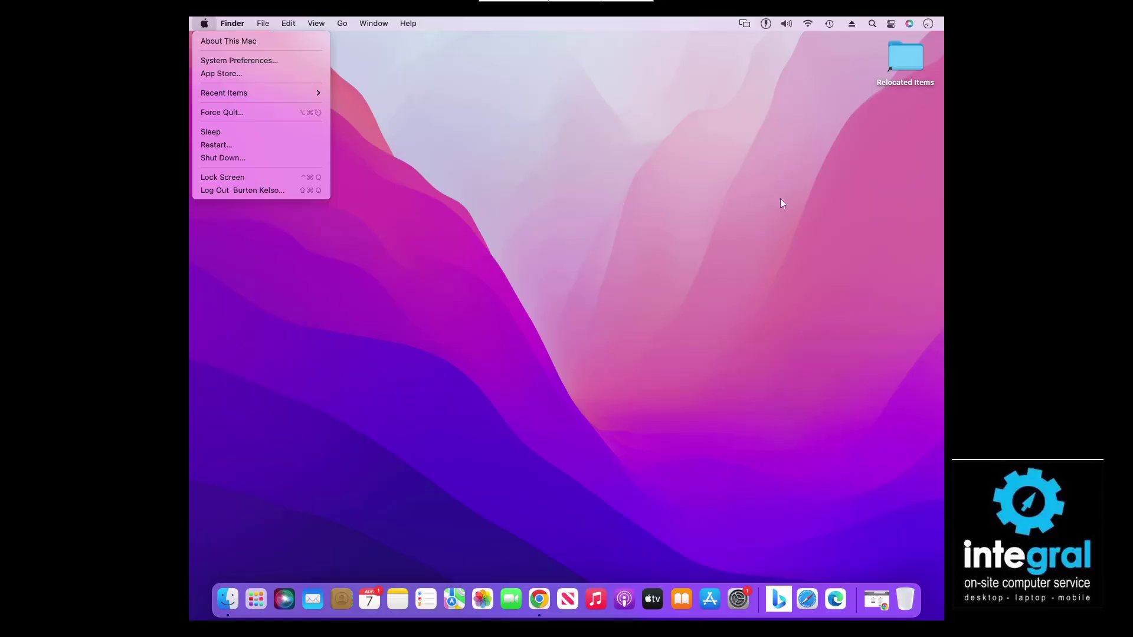
Step: Review the Mac overview and warranty, then confirm Macintosh HD has 428.82 GB free of 499.76 GB
left_click(232, 42)
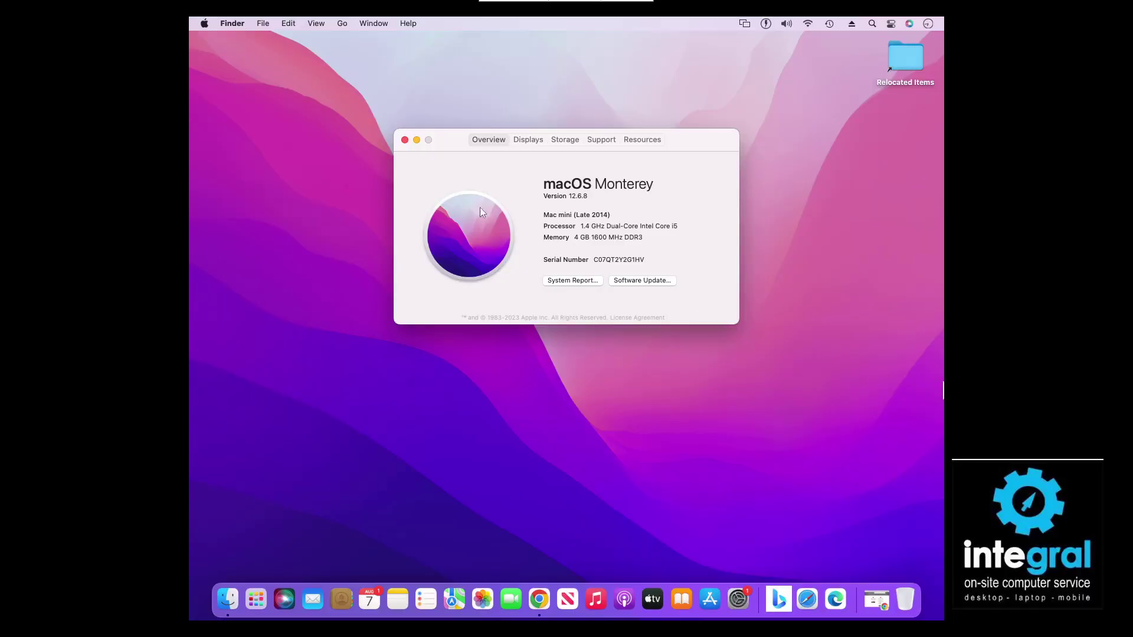
left_click(608, 140)
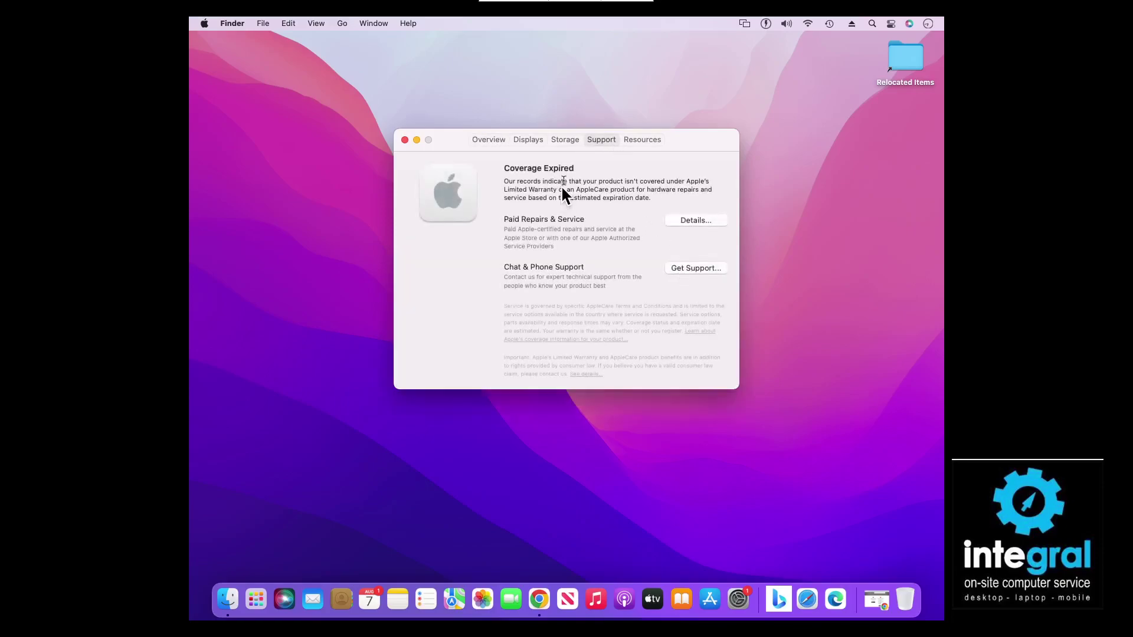
left_click(577, 140)
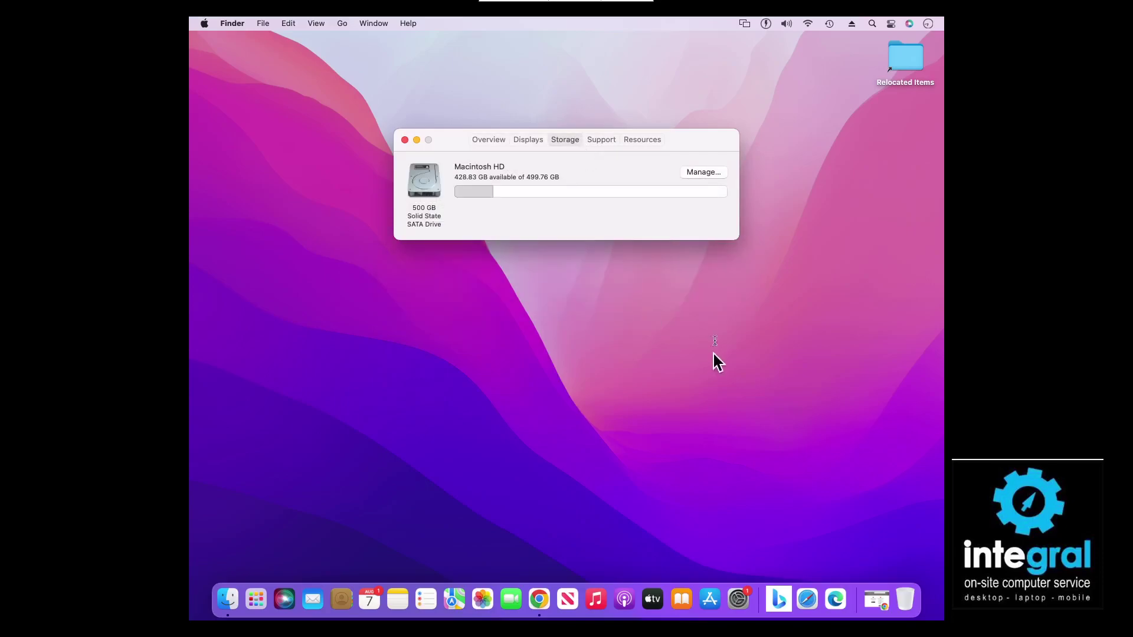
mouse_move(609, 191)
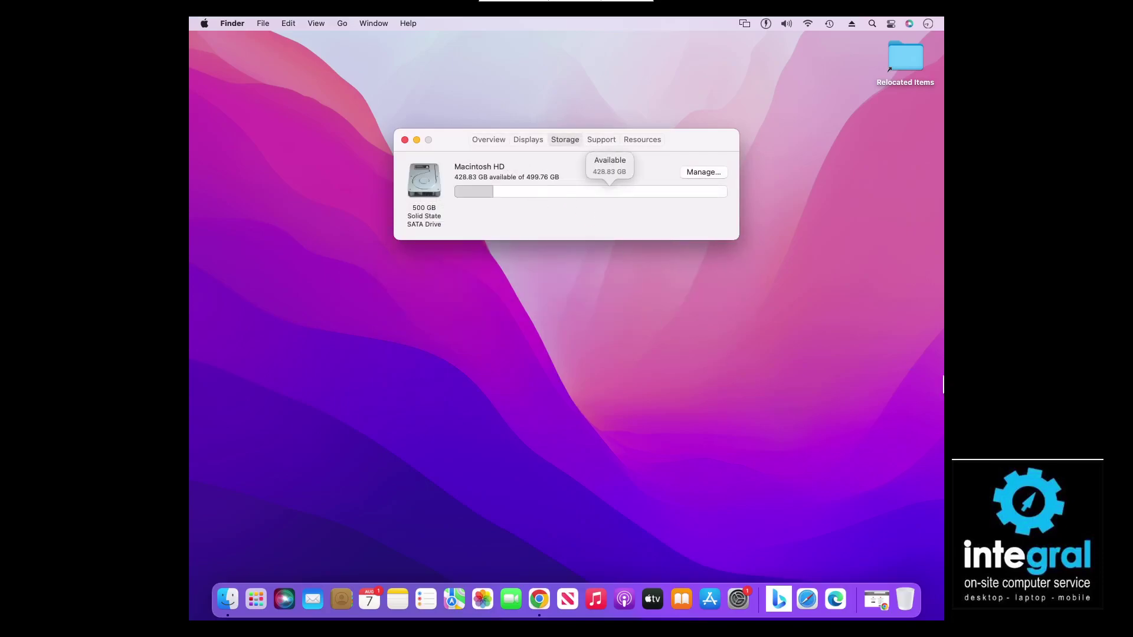
left_click(700, 171)
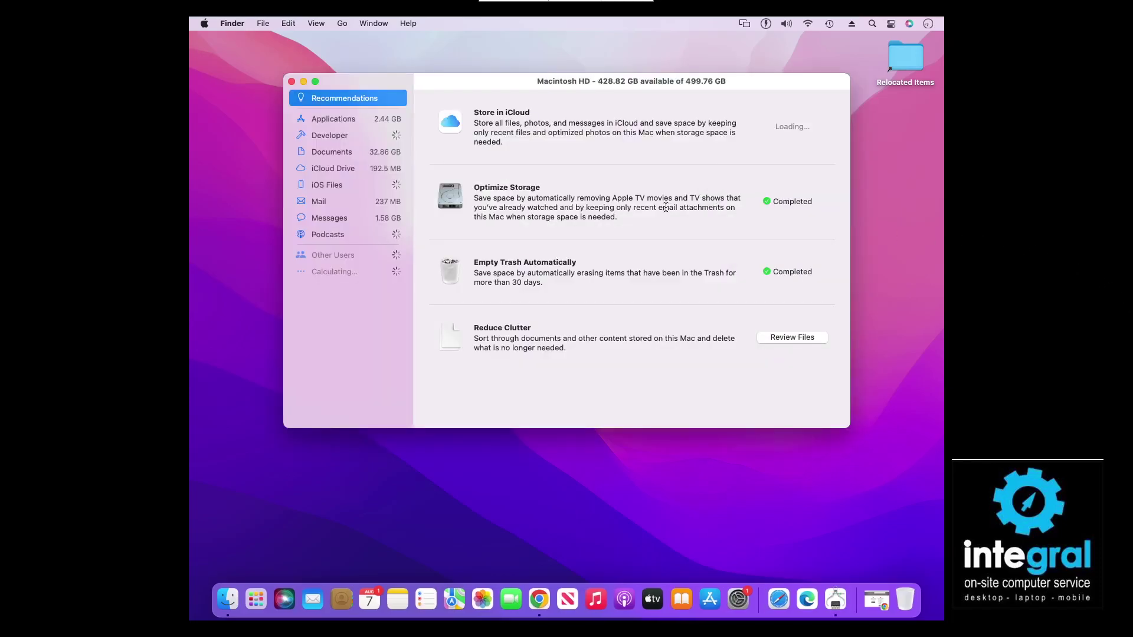
left_click(291, 81)
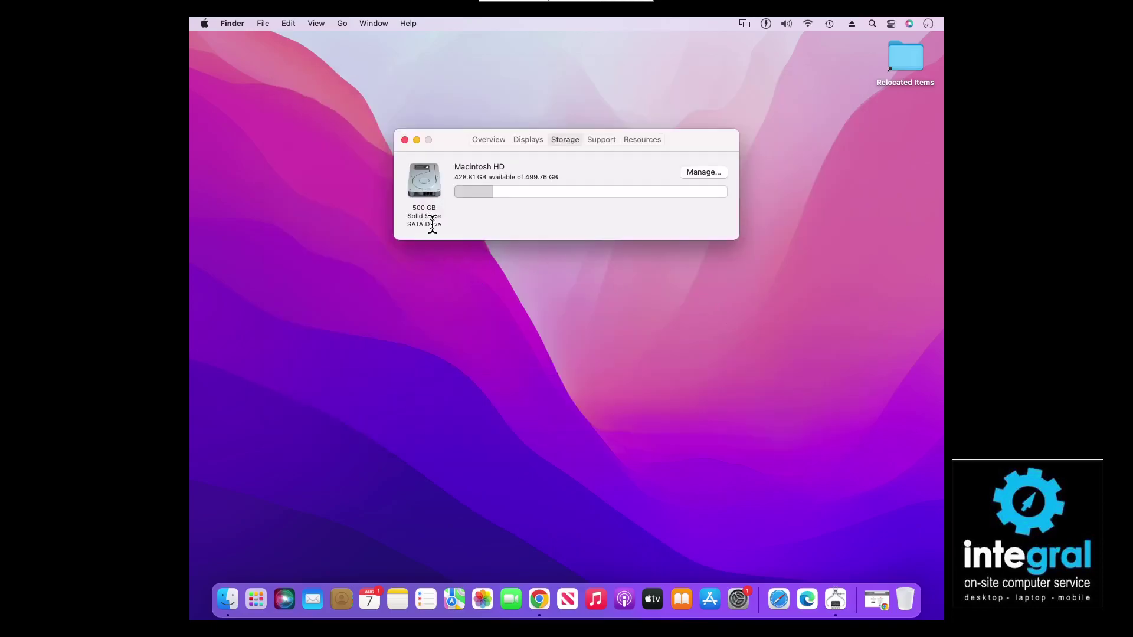